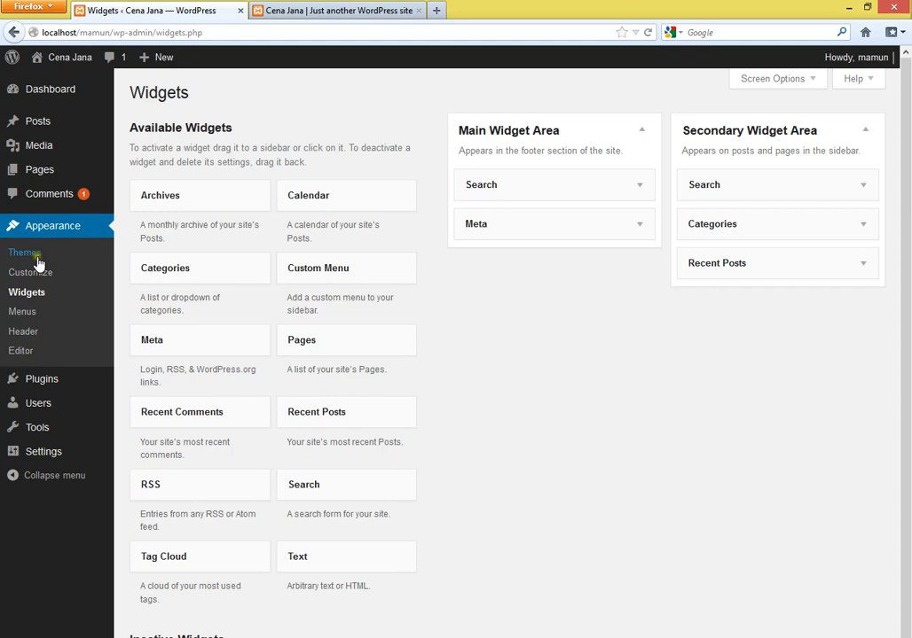
View the installed themes and the theme customizer, and return to the Widgets page
click(37, 257)
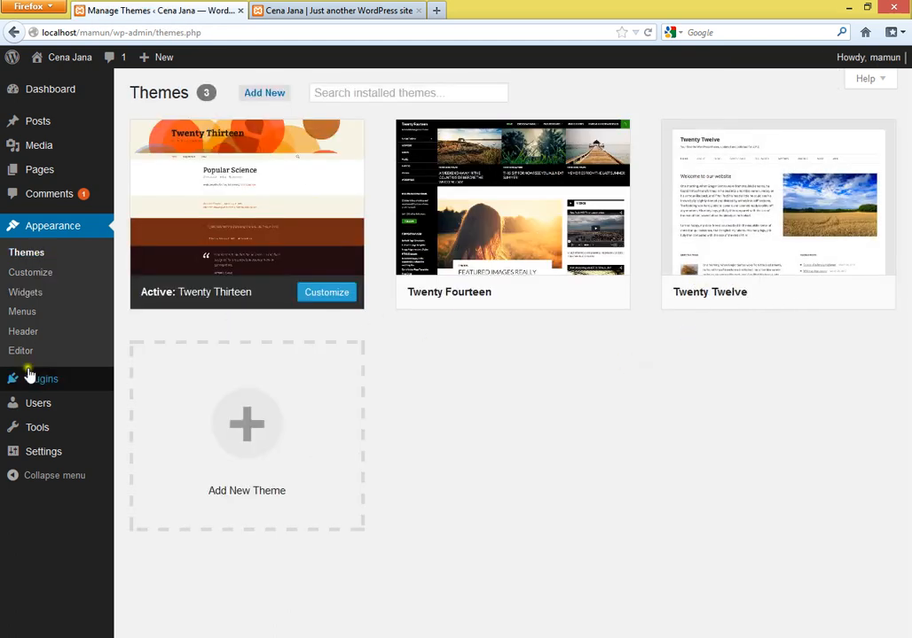
click(28, 272)
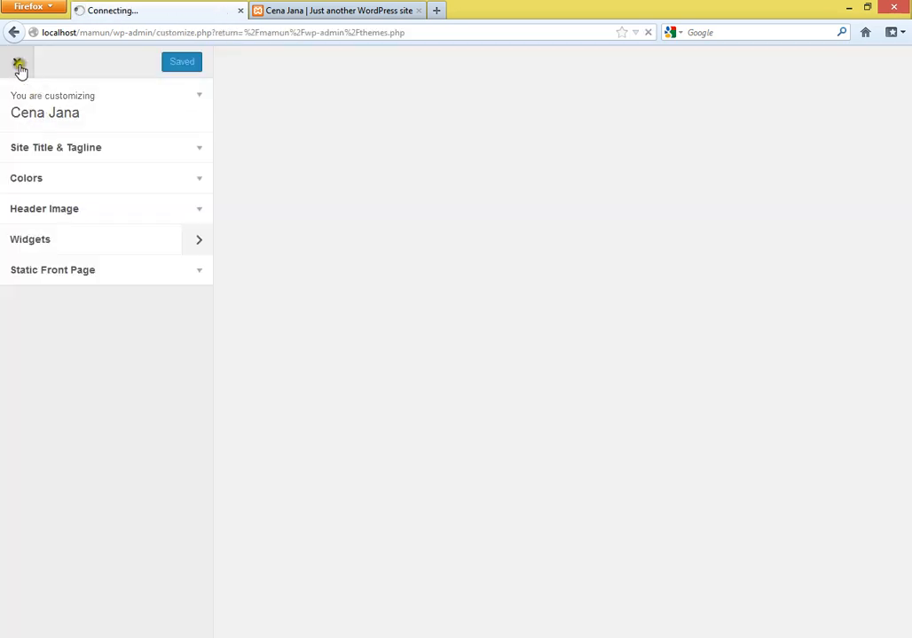
click(18, 67)
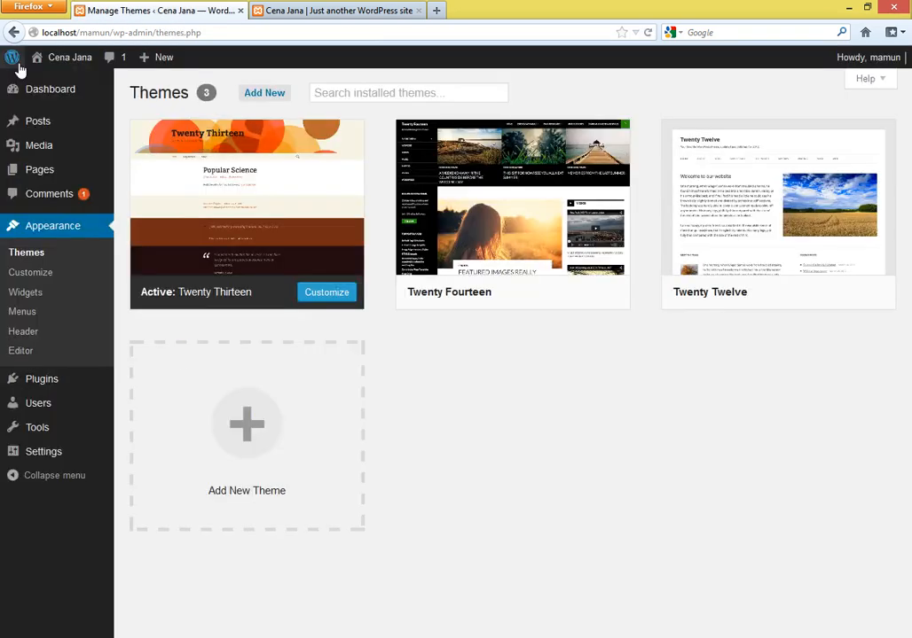
click(29, 296)
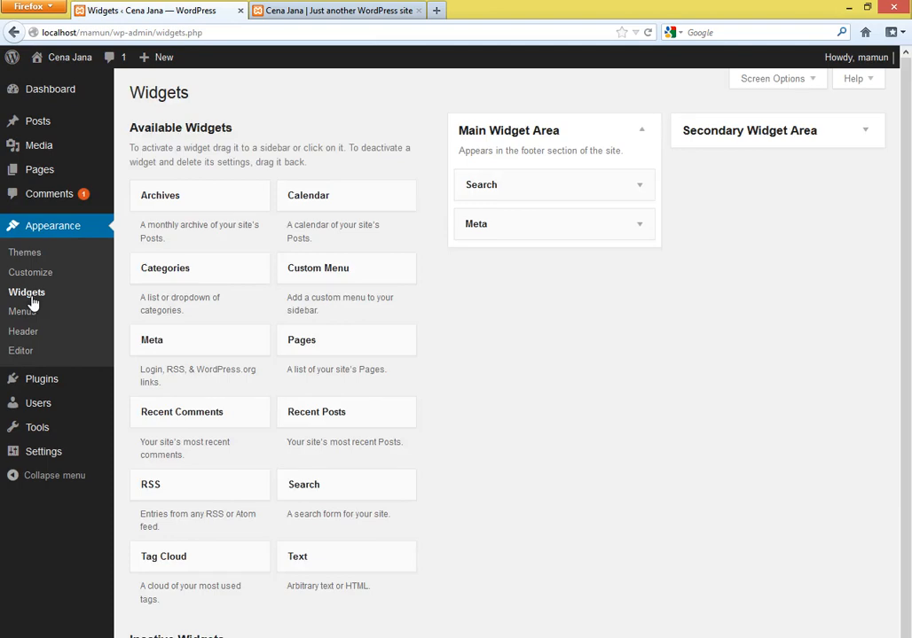
Examine the live site's front page, comparing the widgets in its sidebar with those in its footer
click(310, 12)
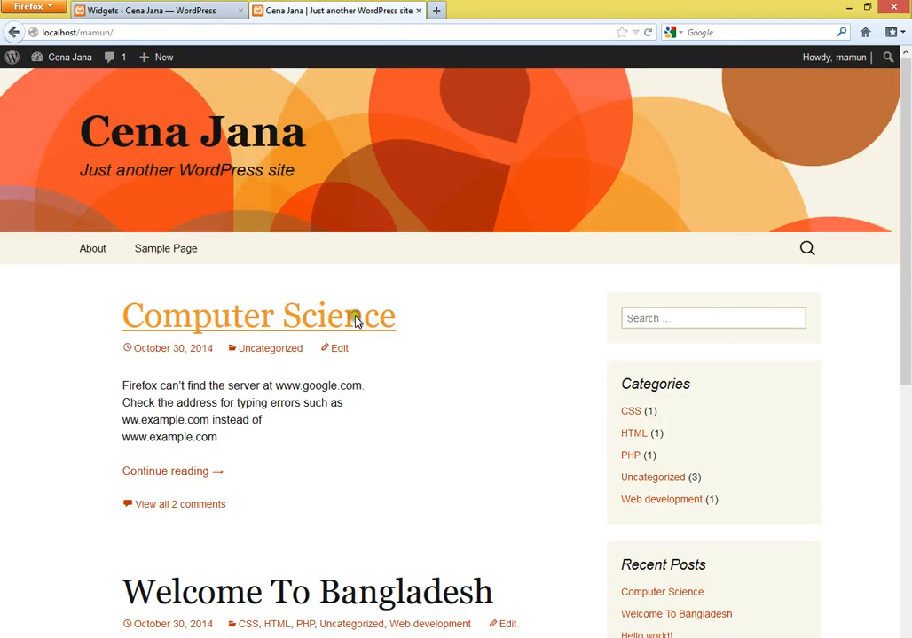
click(684, 324)
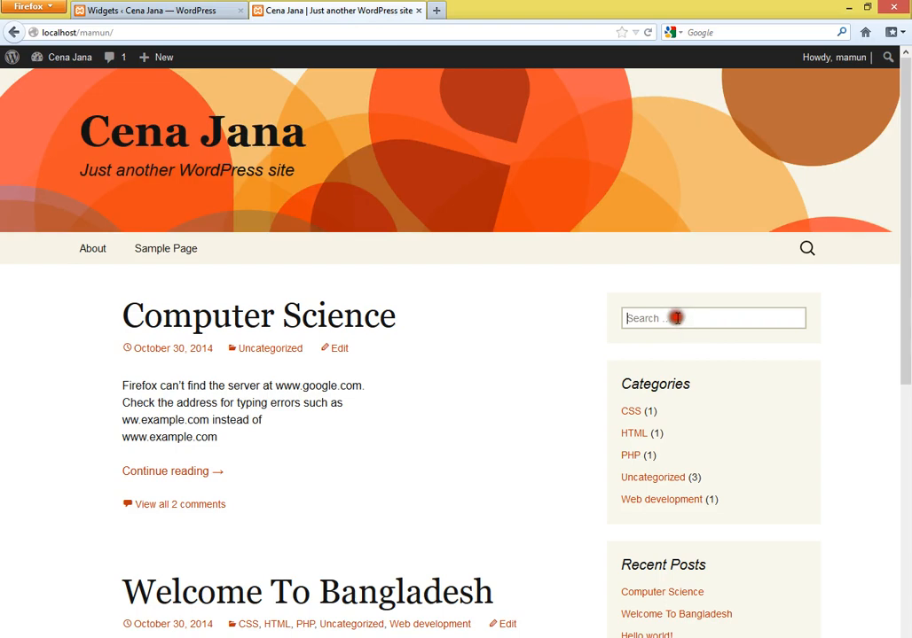
scroll(649, 382, down, 3)
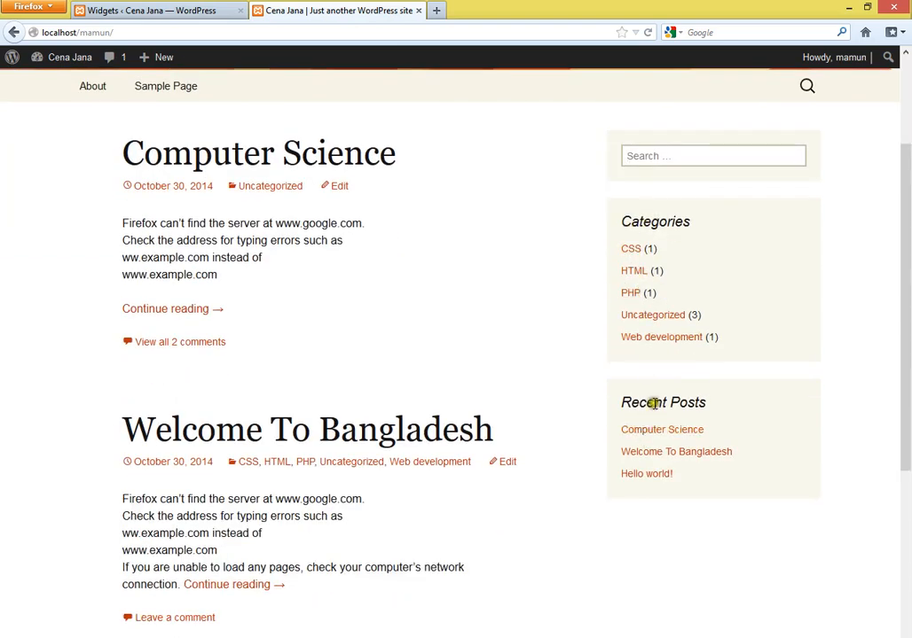
scroll(656, 403, down, 2)
scroll(680, 435, down, 6)
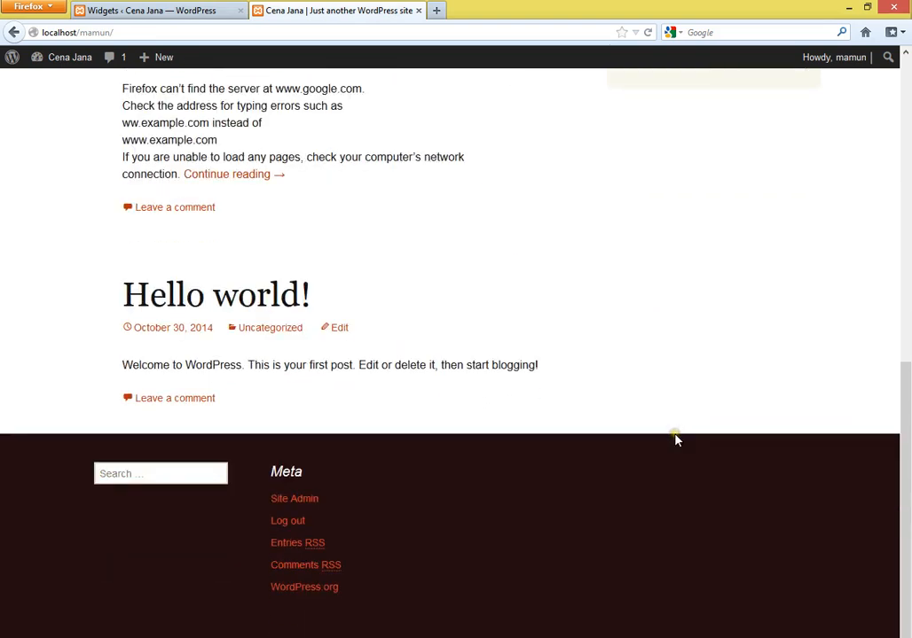
click(140, 474)
scroll(576, 522, up, 10)
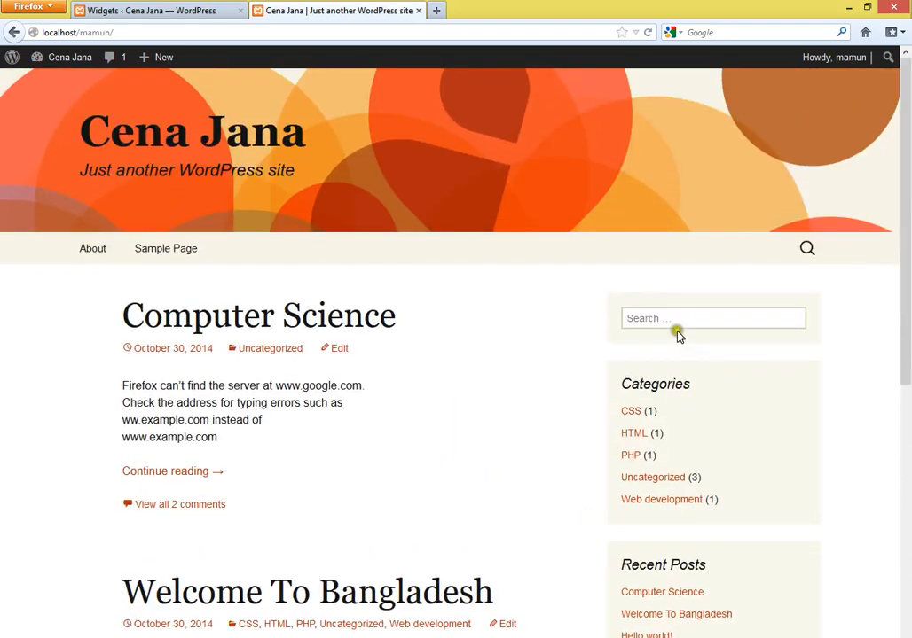
click(675, 319)
scroll(718, 382, down, 5)
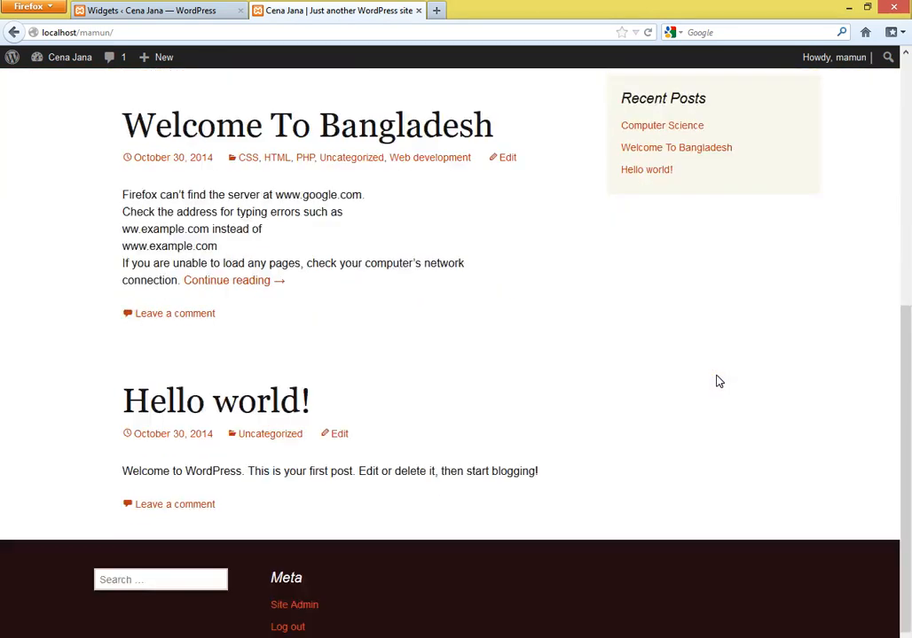
scroll(696, 289, up, 3)
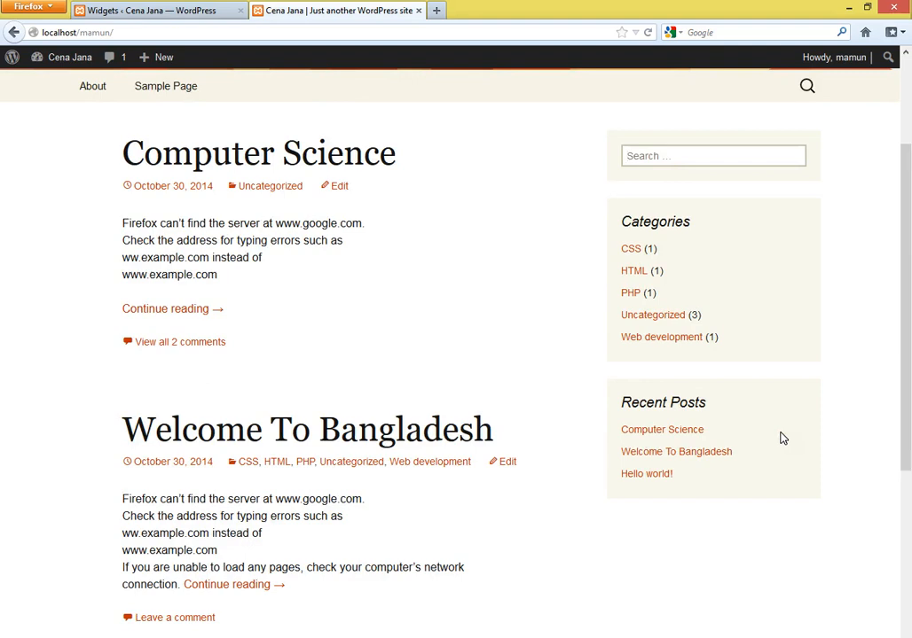
scroll(657, 474, down, 5)
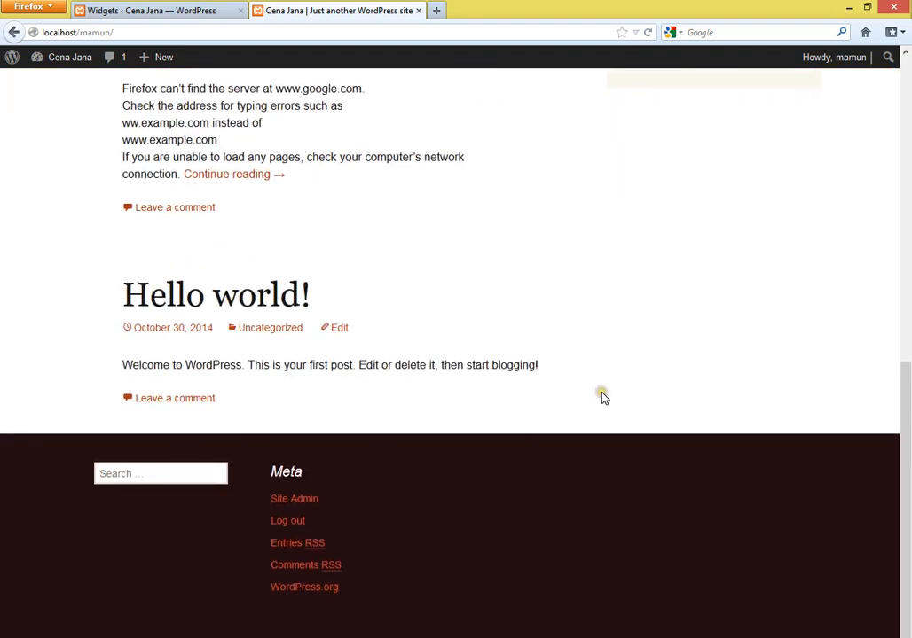
scroll(601, 396, up, 5)
scroll(602, 398, up, 2)
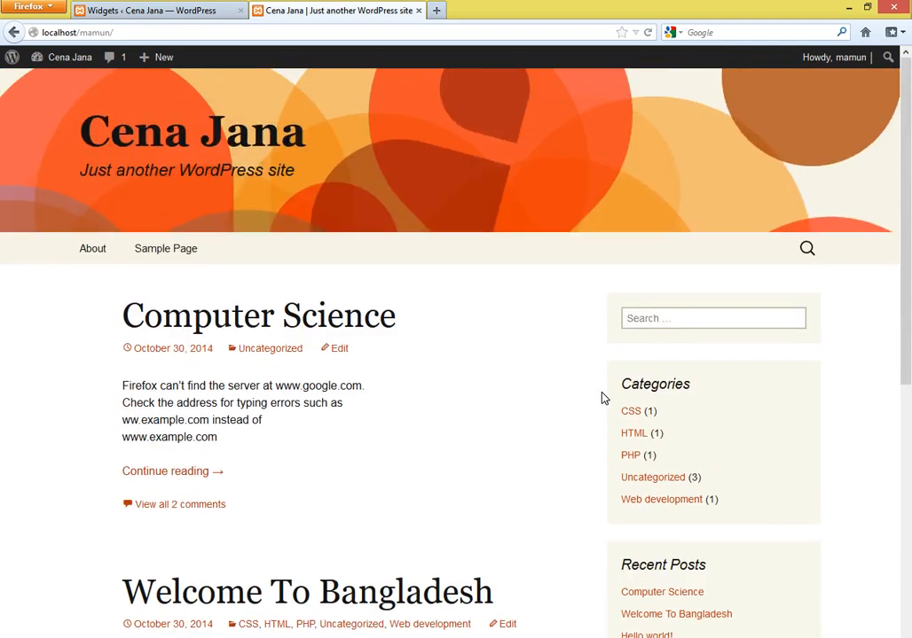
click(665, 316)
scroll(659, 320, down, 7)
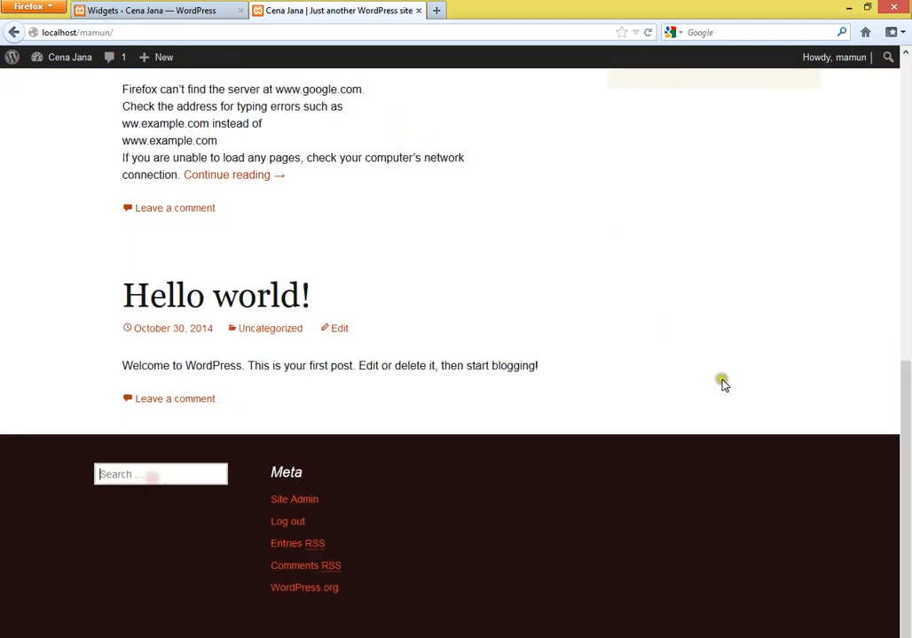
scroll(722, 384, up, 5)
click(678, 152)
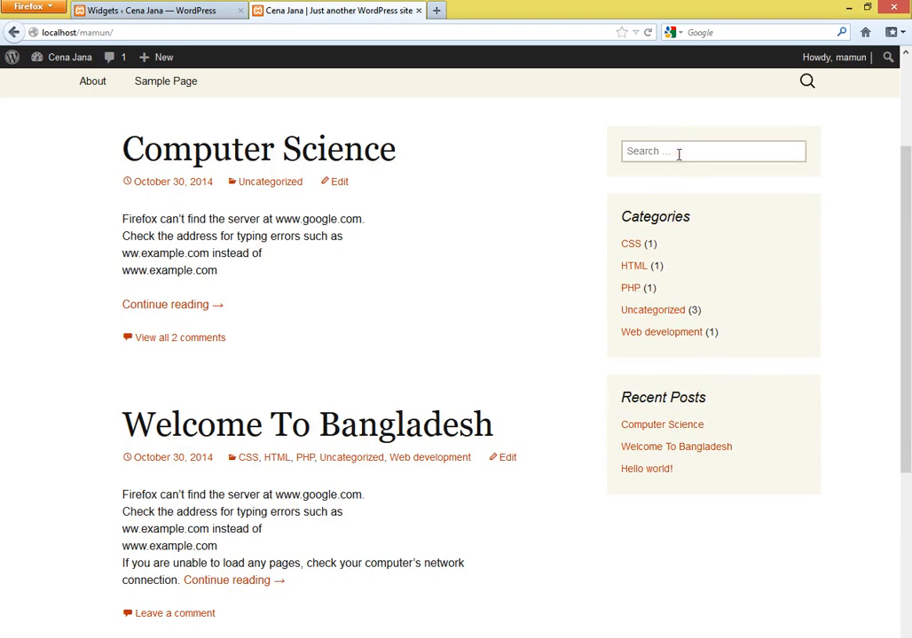
scroll(679, 153, up, 2)
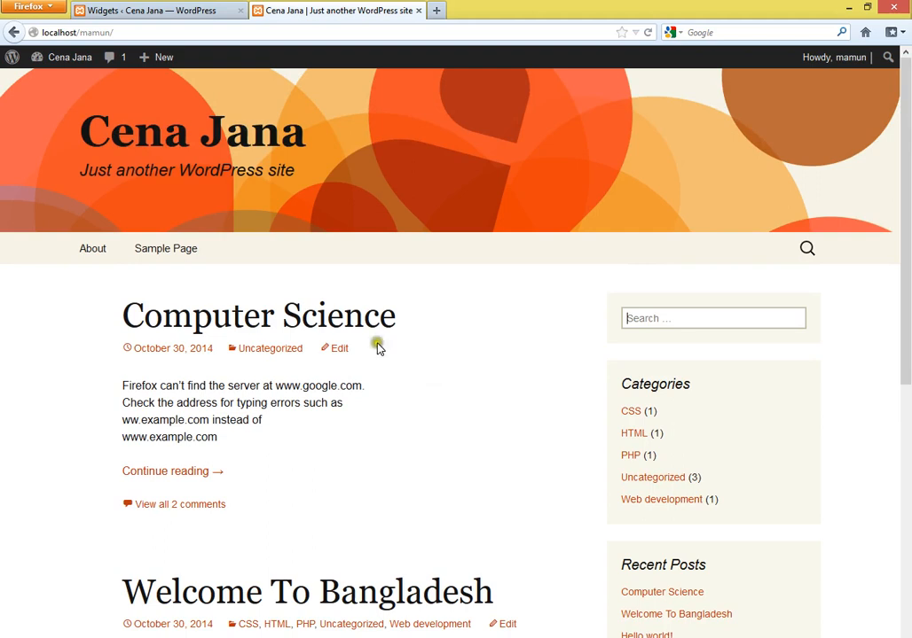
Reload the Widgets admin page and expand the Secondary Widget Area
click(151, 10)
click(27, 290)
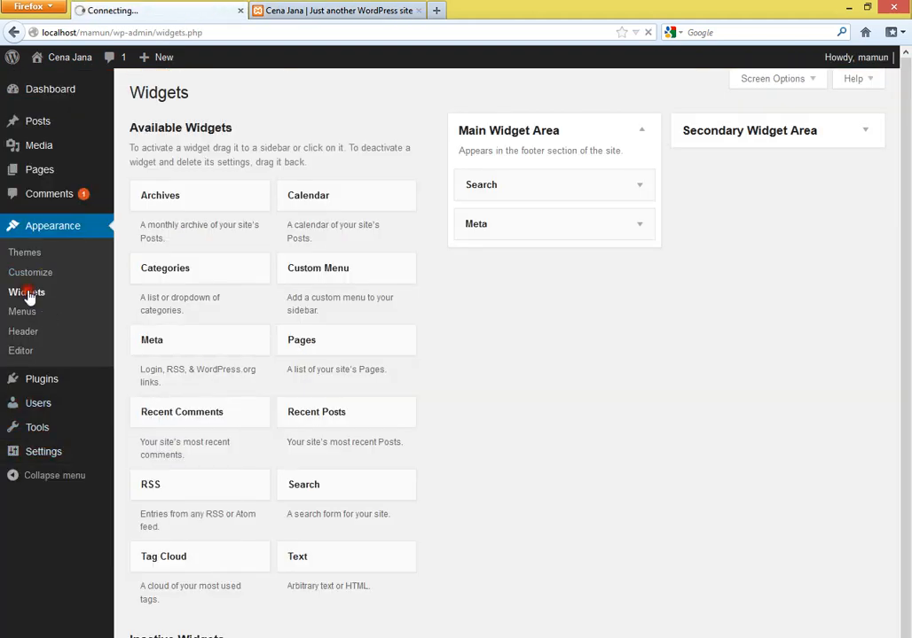
click(876, 133)
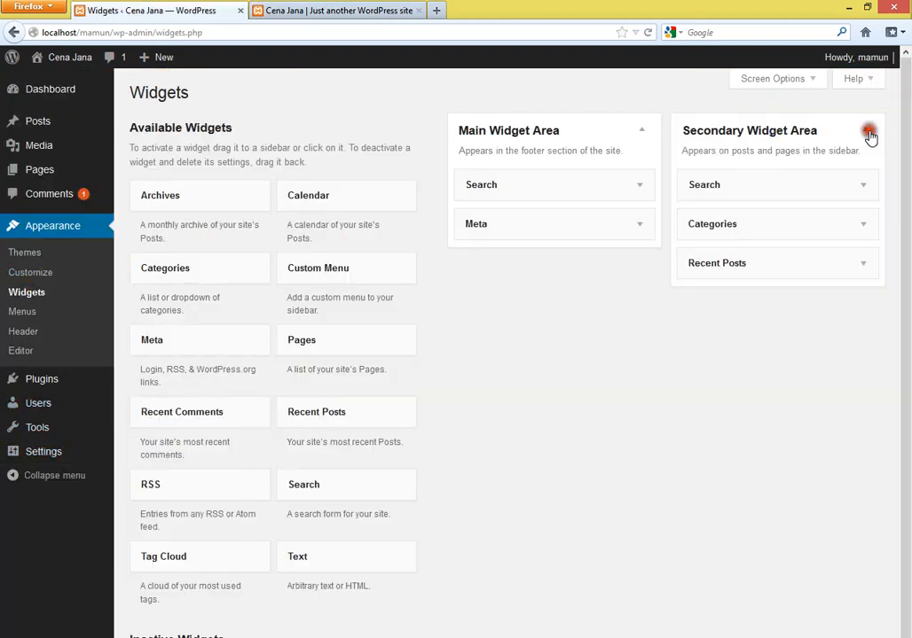
Match the Main and Secondary Widget Areas against the footer and sidebar of the live site
click(358, 9)
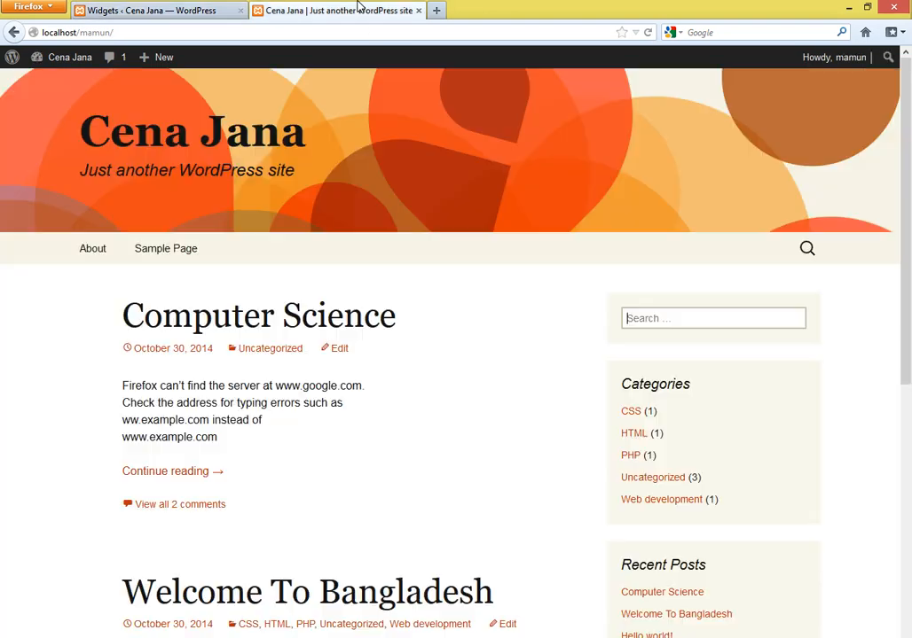
scroll(366, 574, down, 10)
click(194, 13)
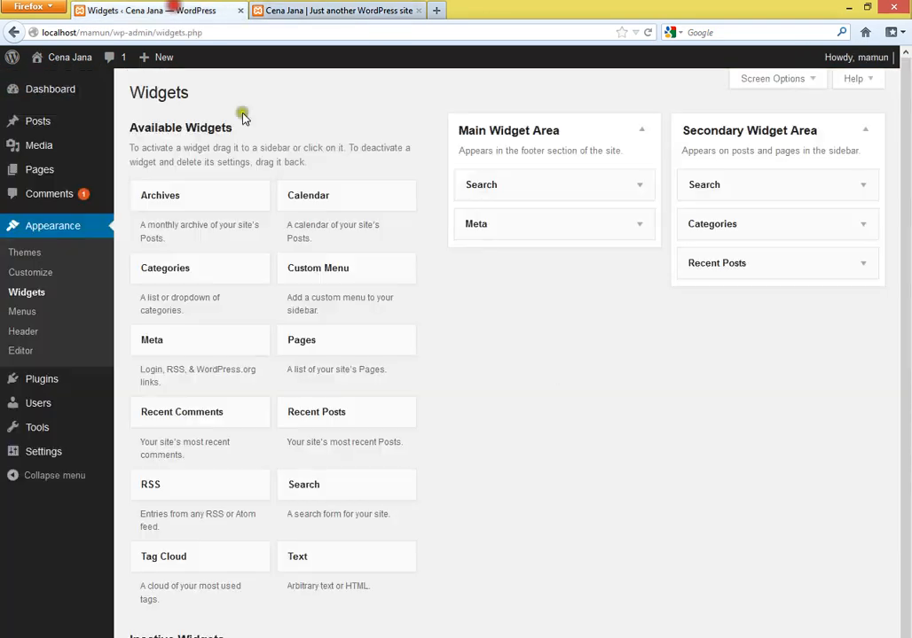
click(358, 9)
scroll(835, 319, up, 10)
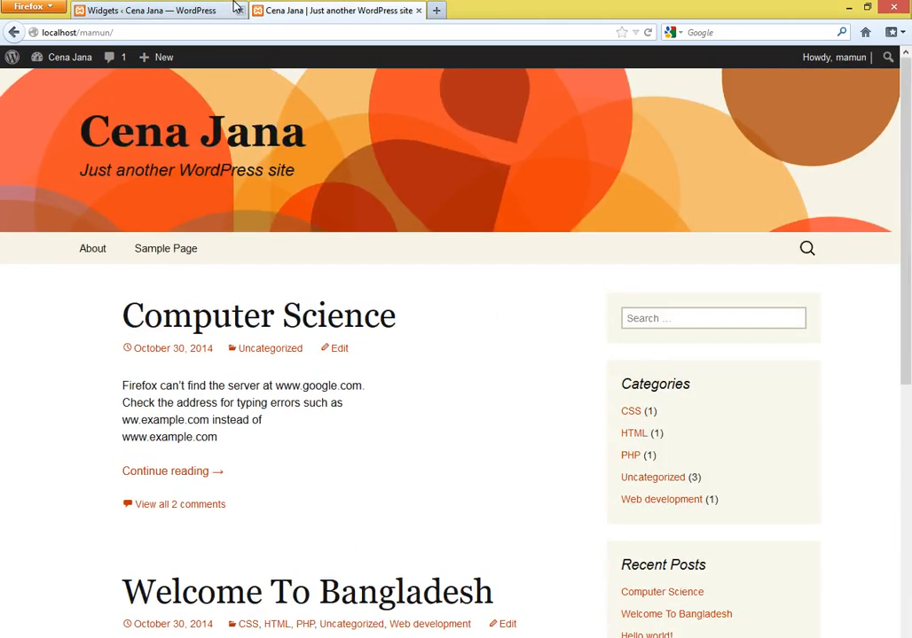
Move the Recent Posts widget above Categories in the Secondary Widget Area and check the order on the reloaded site
click(129, 8)
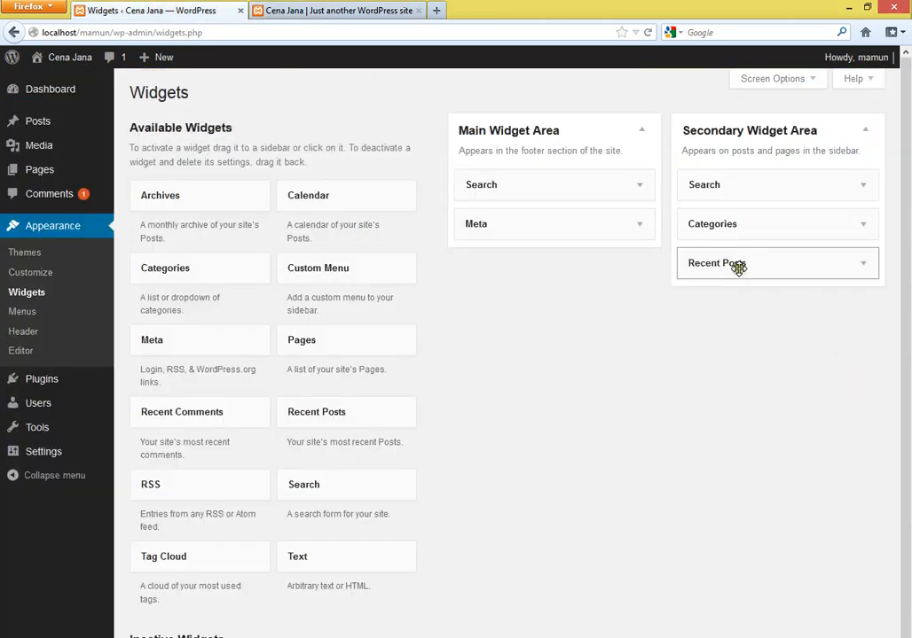
drag(739, 264, 739, 222)
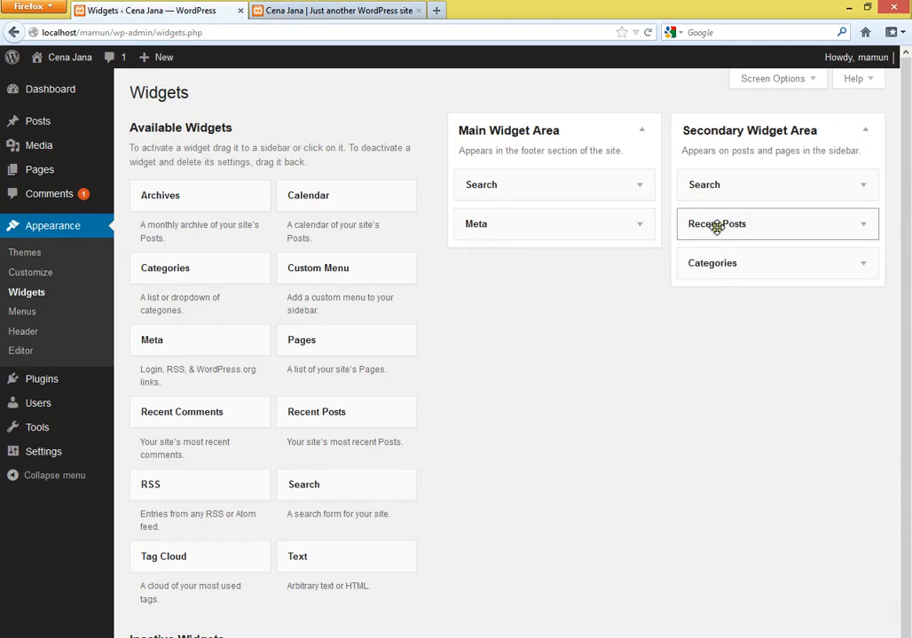
click(284, 12)
click(648, 33)
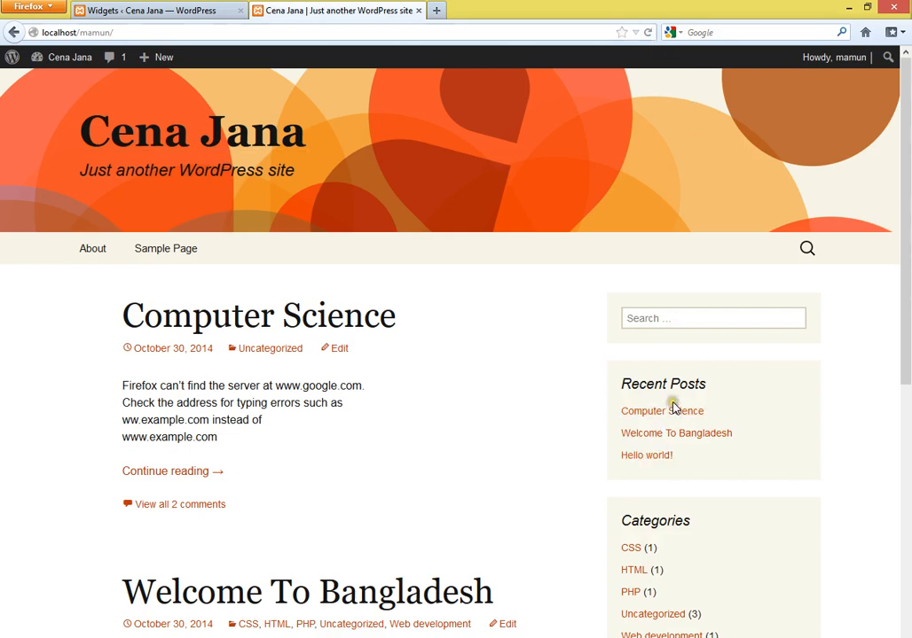
Add the Calendar widget below Categories in the Secondary Widget Area and check it in the reloaded site's sidebar
click(106, 11)
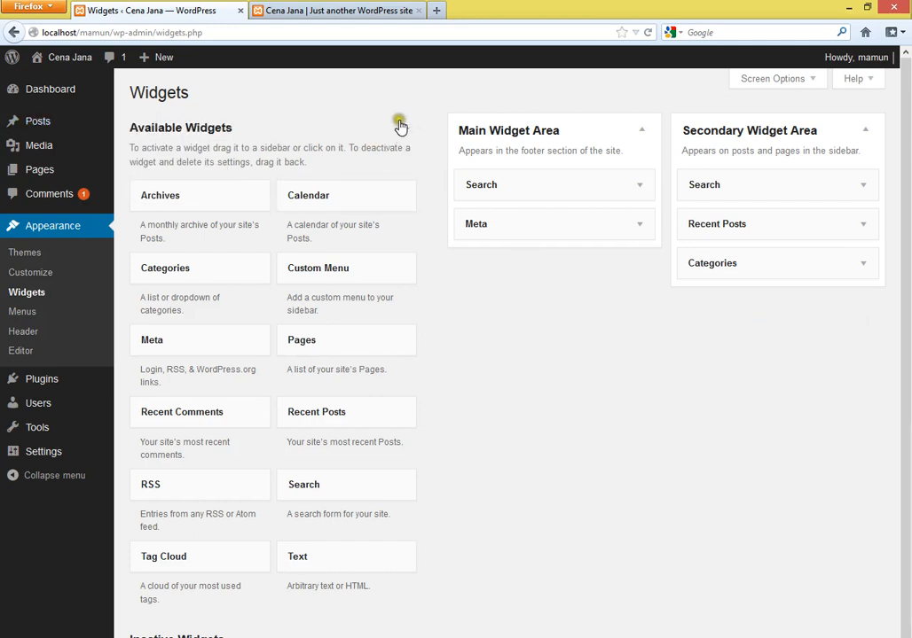
scroll(564, 423, down, 1)
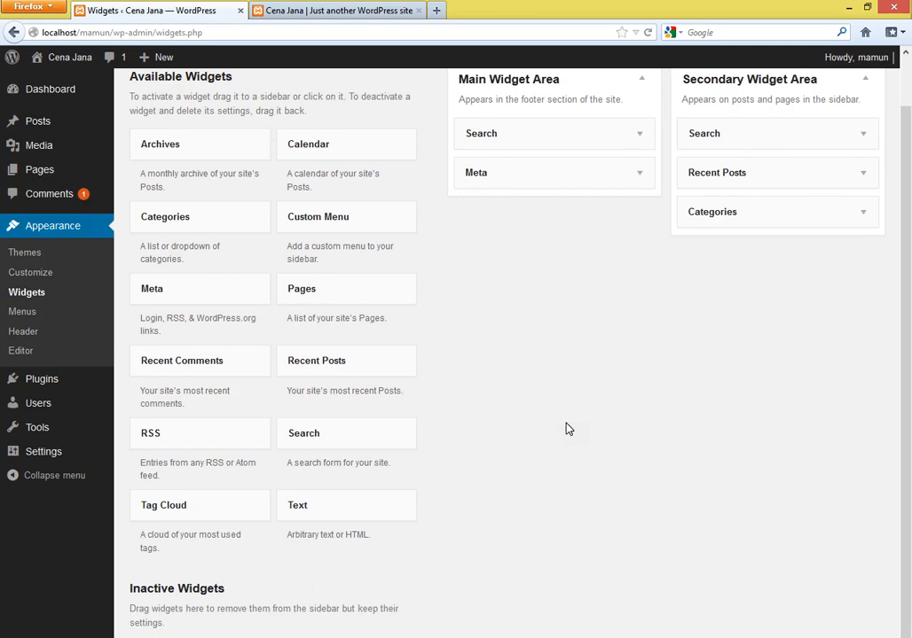
scroll(565, 428, up, 1)
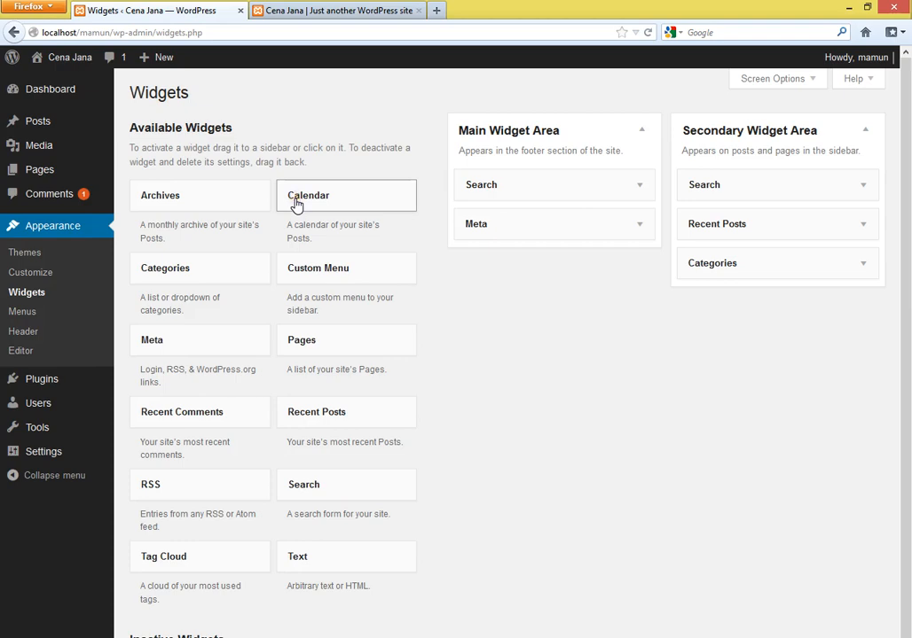
drag(297, 205, 707, 336)
click(409, 10)
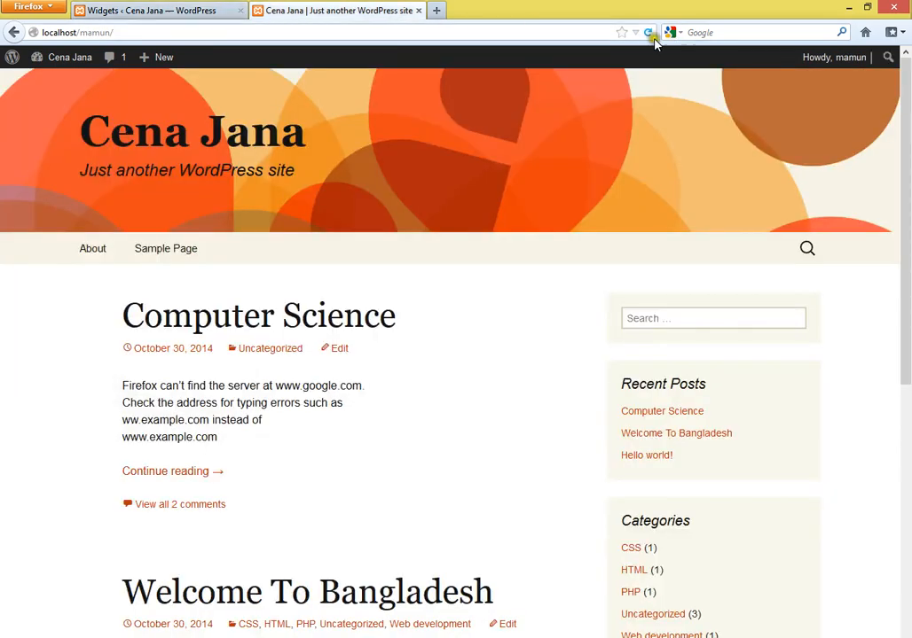
click(648, 33)
scroll(818, 384, down, 4)
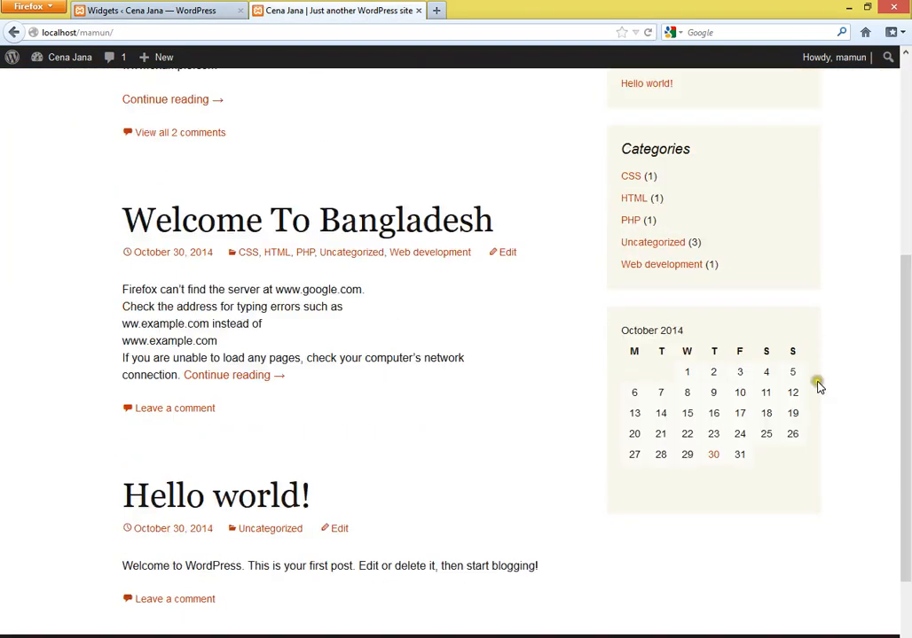
scroll(818, 384, down, 2)
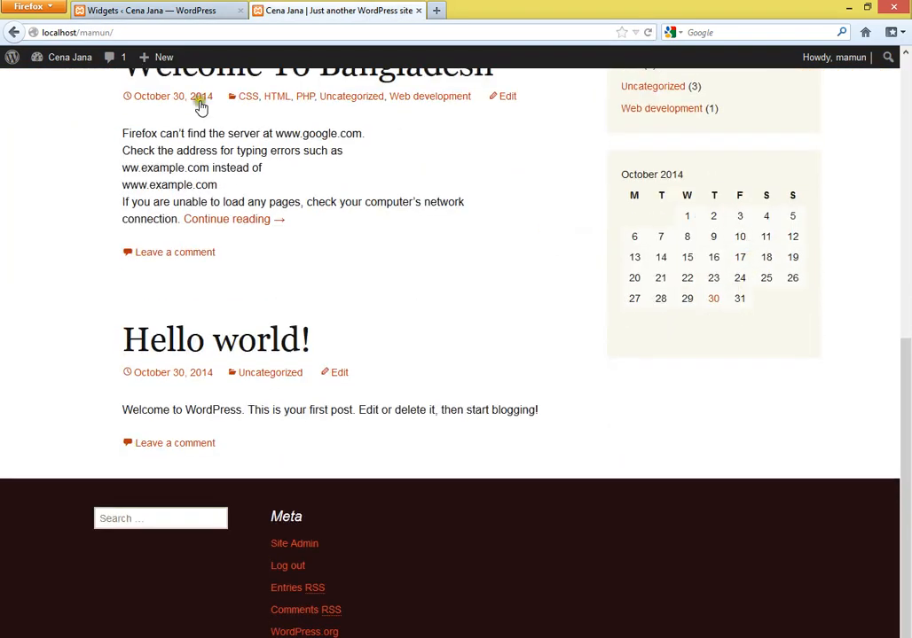
click(160, 10)
click(861, 303)
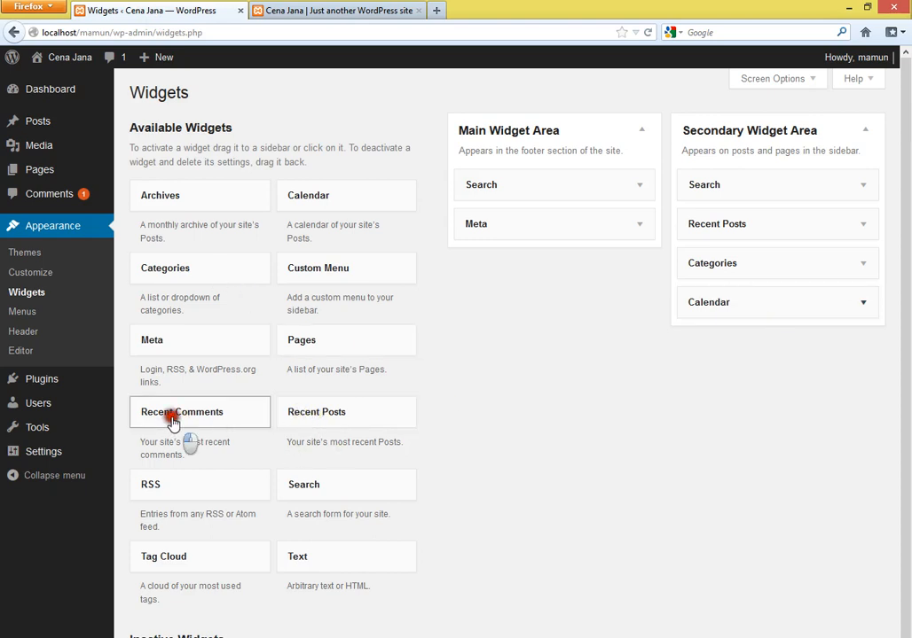
Add the Recent Comments widget below Meta in the Main Widget Area and check it in the reloaded site's footer
drag(145, 422, 495, 268)
click(640, 265)
click(271, 13)
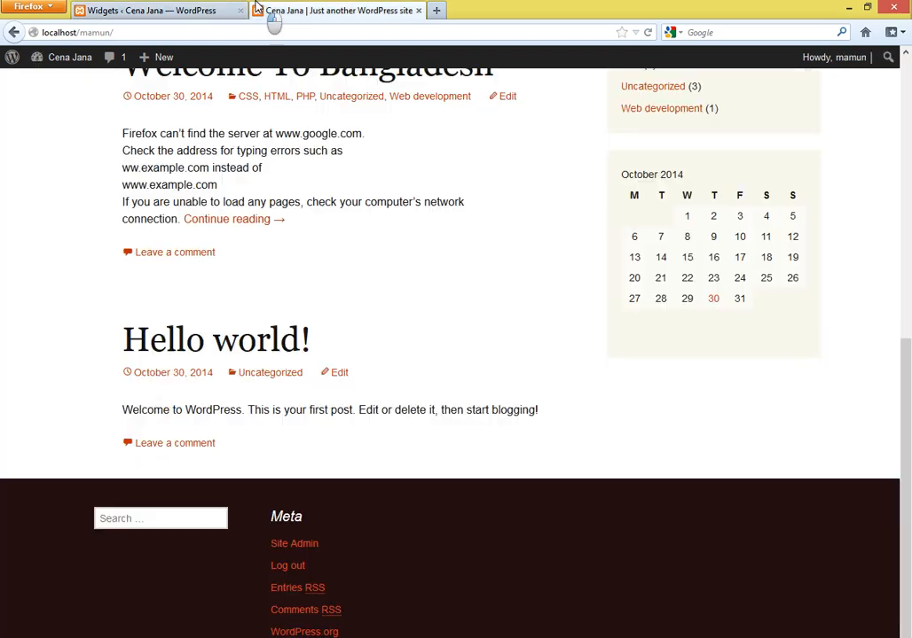
click(647, 31)
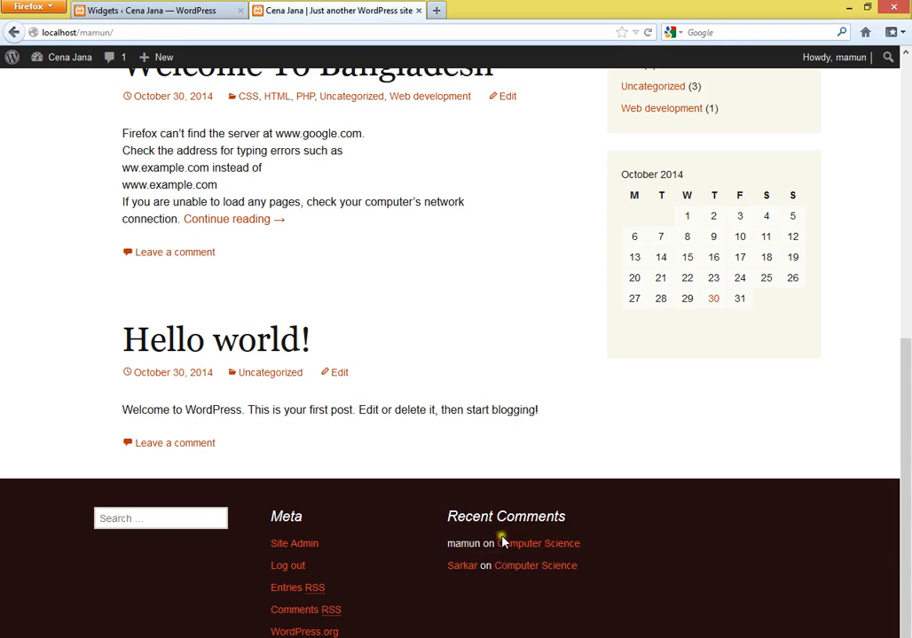
scroll(504, 533, up, 8)
Delete the Search widget from the Main Widget Area, leaving the one in the Secondary Widget Area in place
click(133, 10)
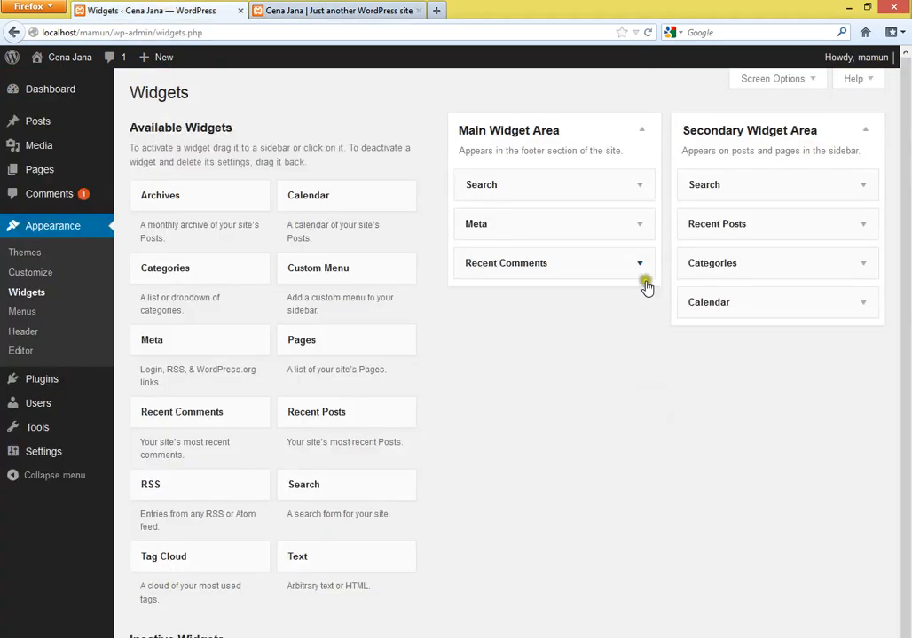
click(864, 187)
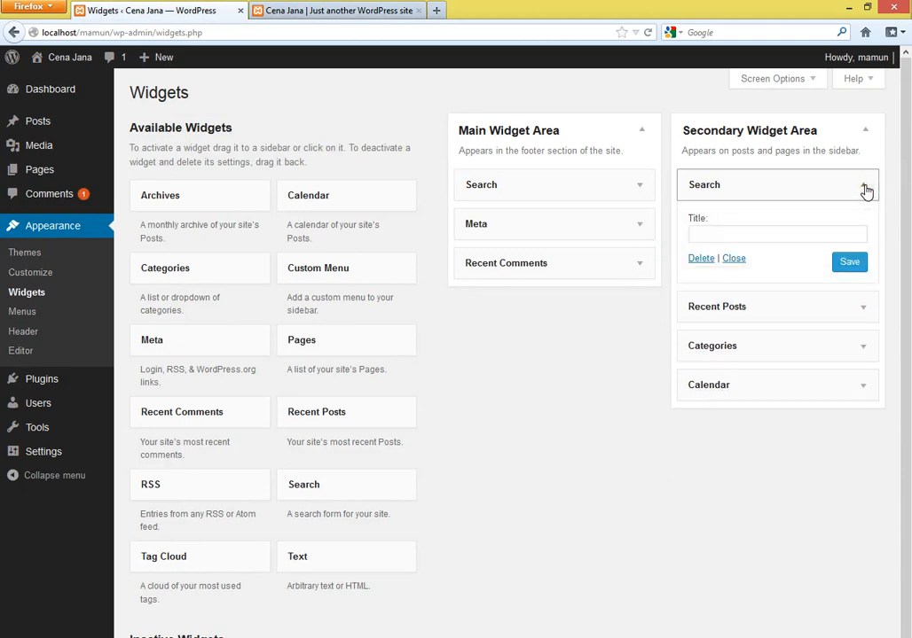
click(863, 187)
click(639, 192)
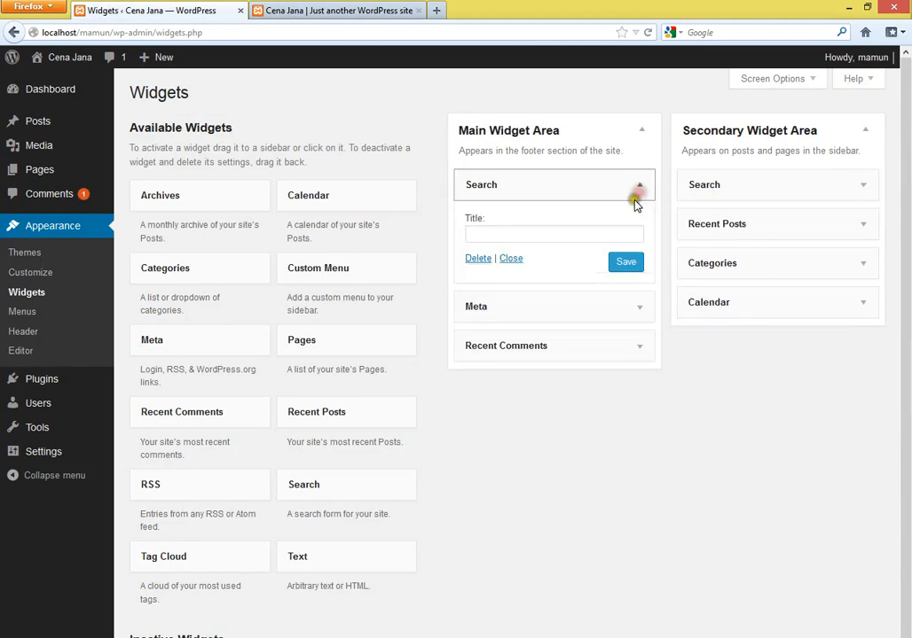
click(485, 263)
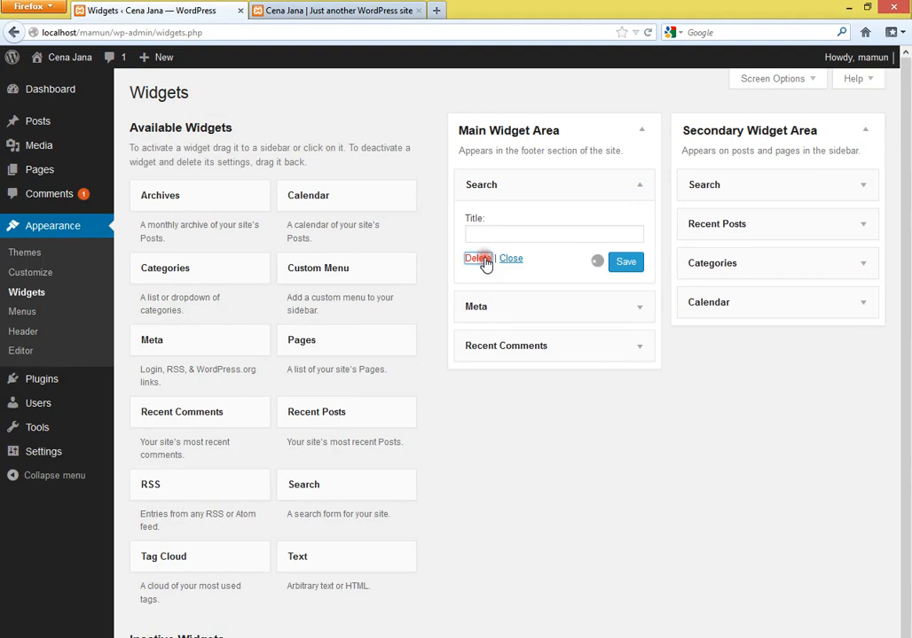
Reload the live site and check the footer for the removal of the Search widget
click(337, 11)
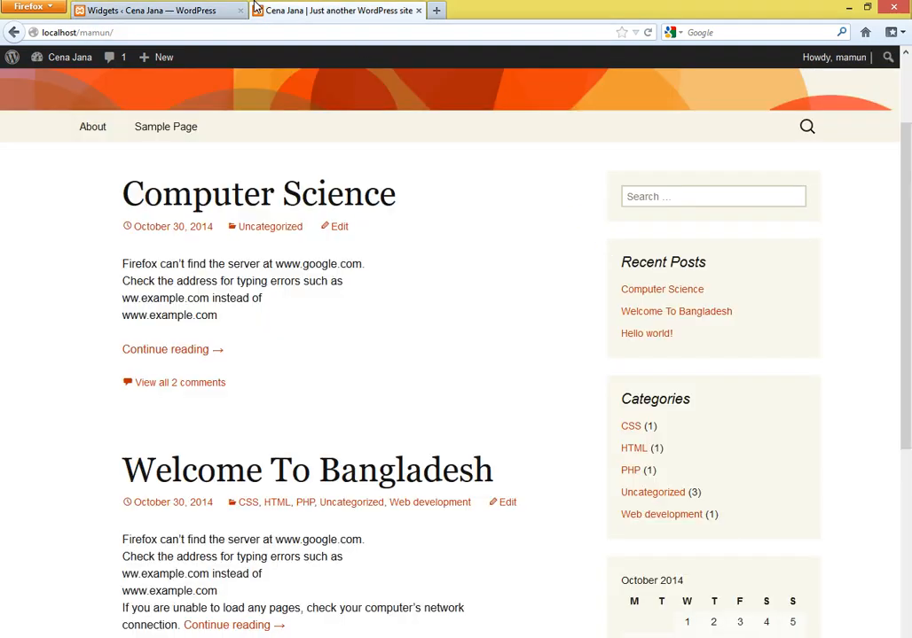
click(206, 8)
click(642, 189)
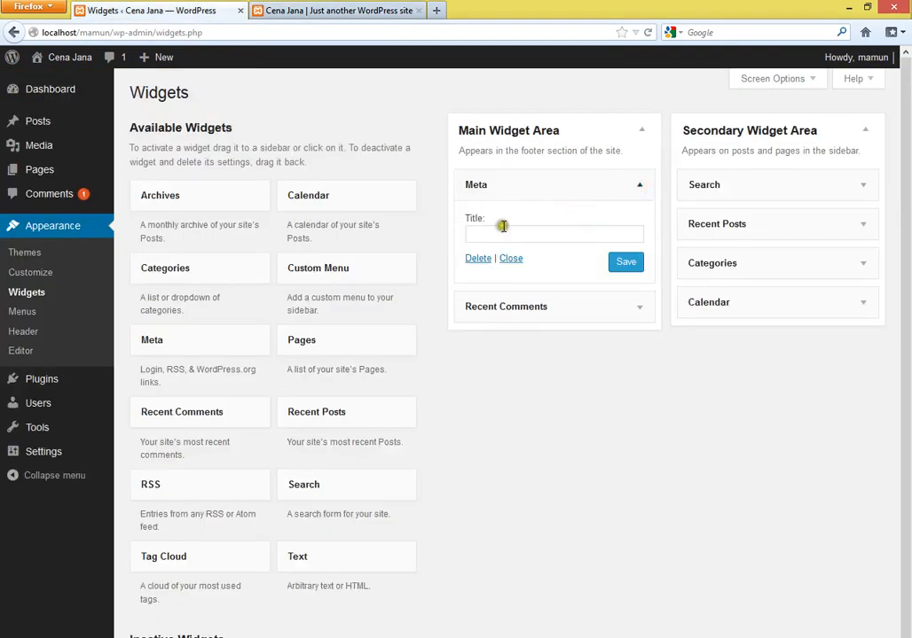
click(643, 191)
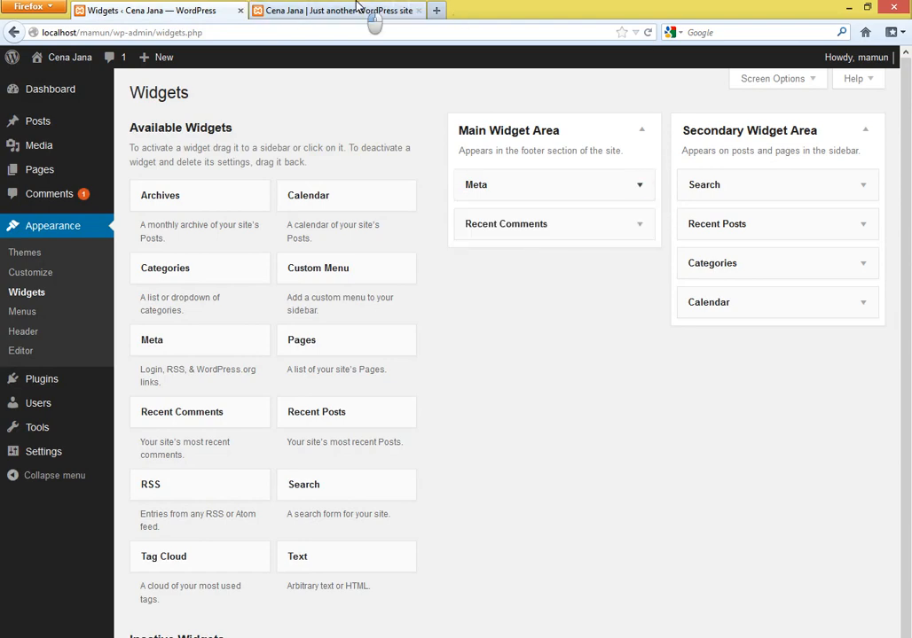
click(367, 9)
click(648, 32)
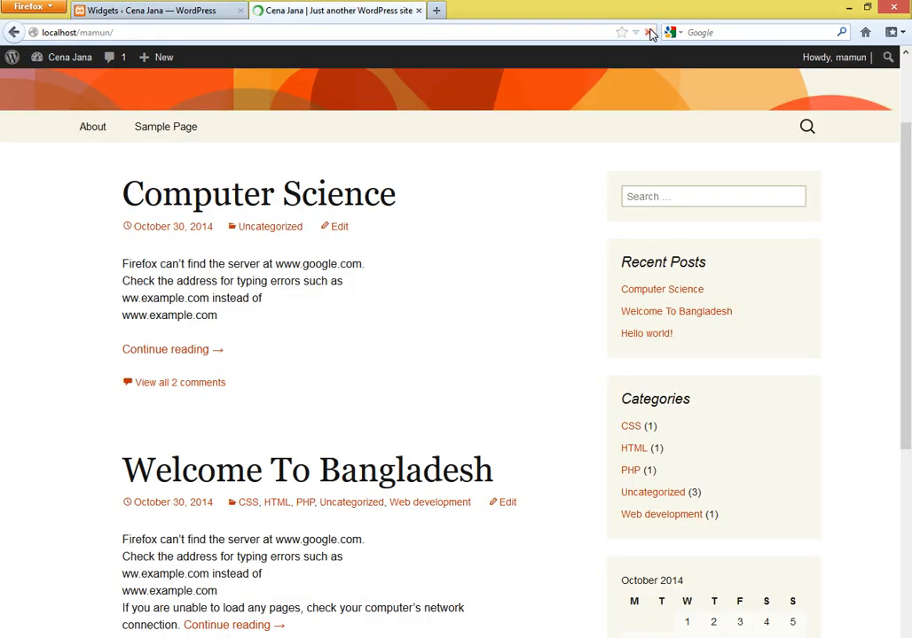
scroll(533, 368, down, 5)
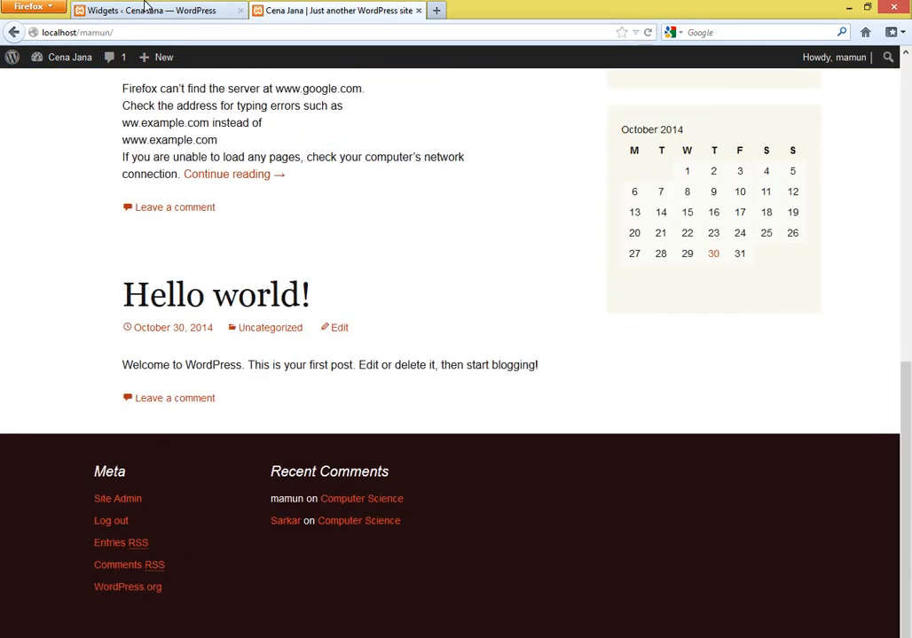
click(148, 8)
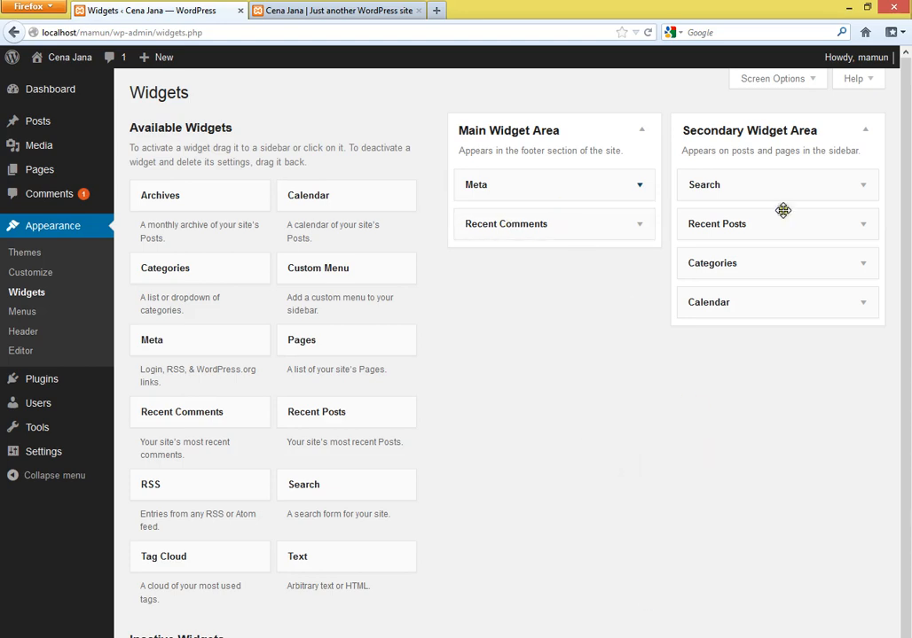
Compare the live site's sidebar and footer, including the sidebar search box, with the widgets assigned to both widget areas
click(341, 9)
scroll(754, 326, up, 6)
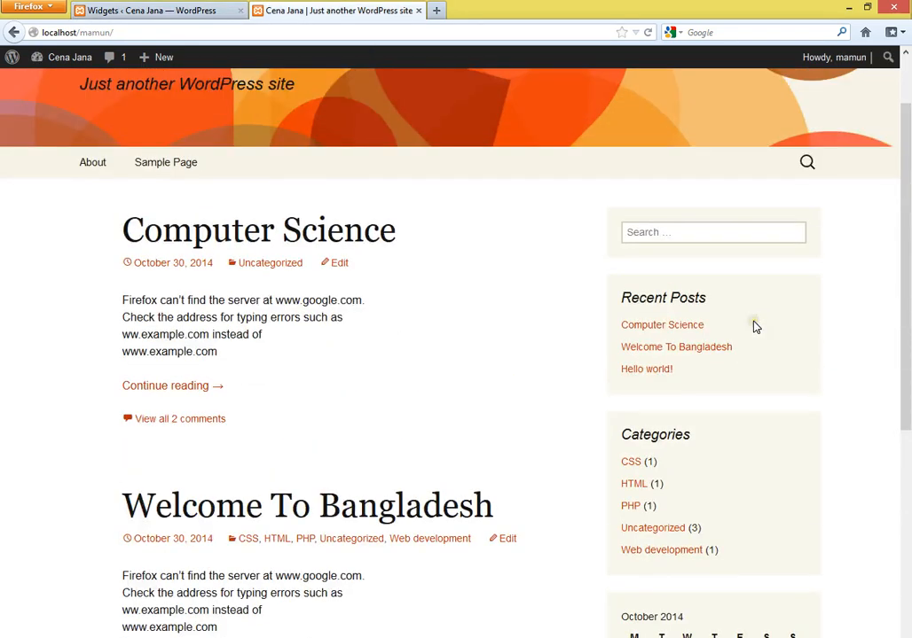
scroll(716, 352, down, 5)
click(177, 10)
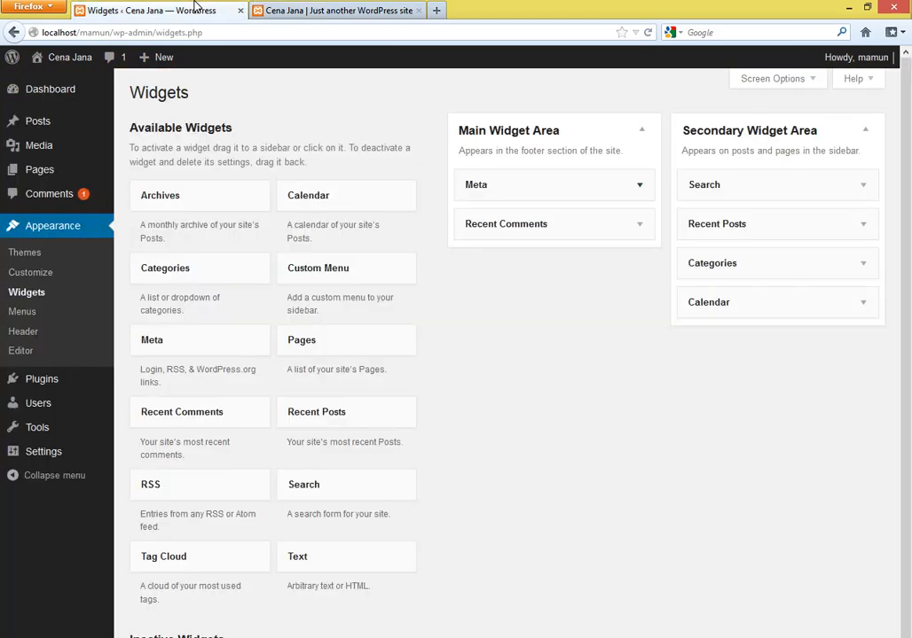
click(323, 9)
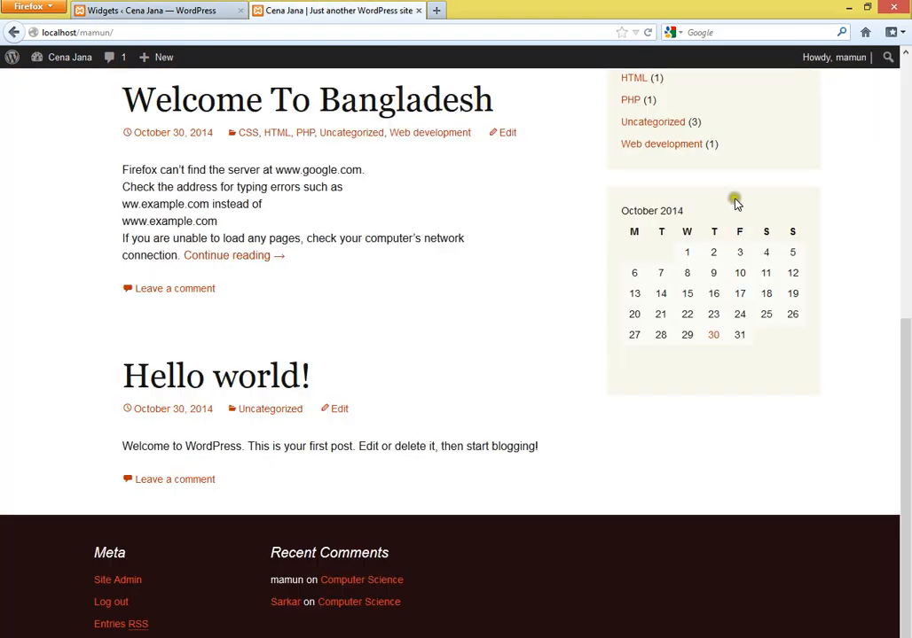
scroll(91, 295, up, 2)
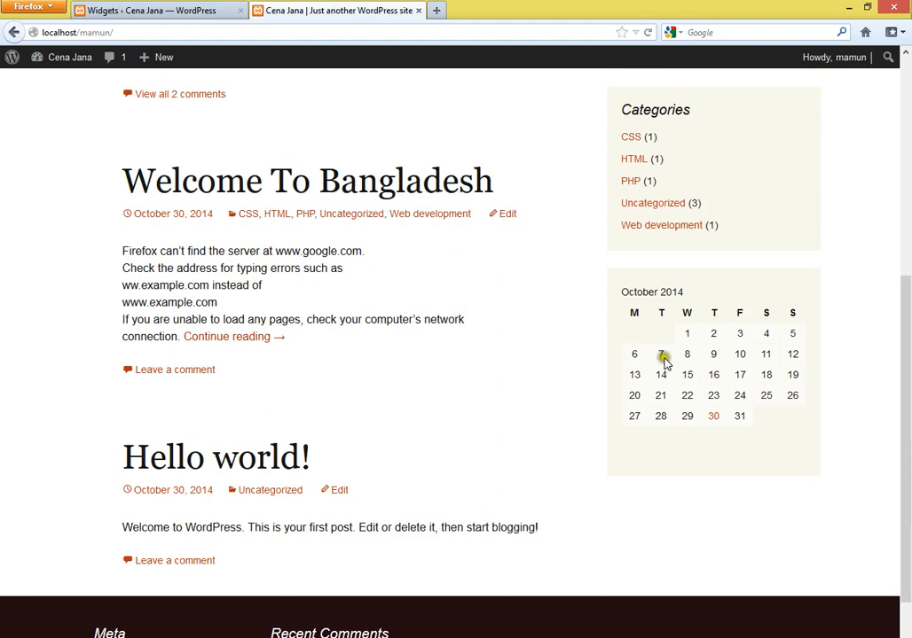
scroll(661, 358, down, 3)
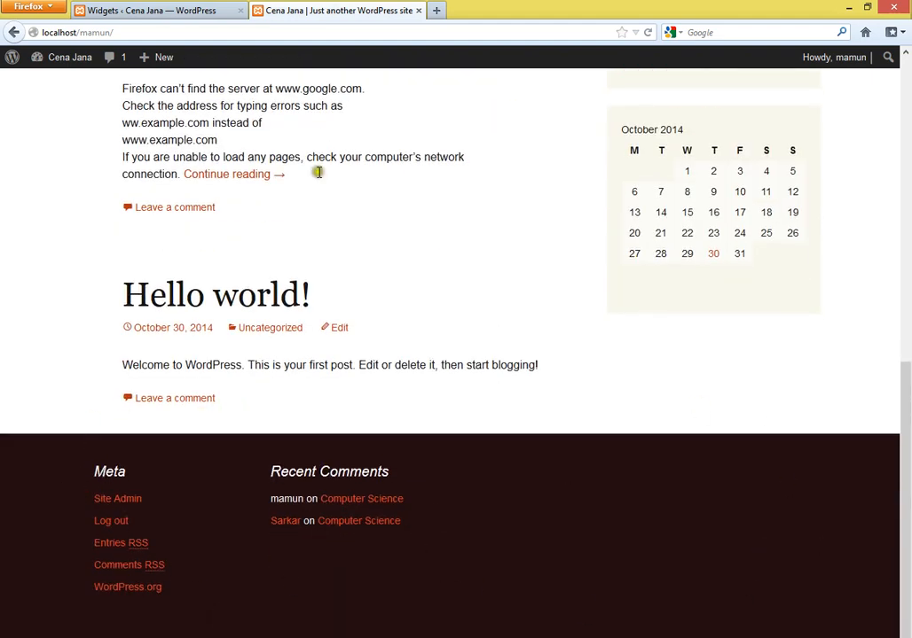
click(204, 10)
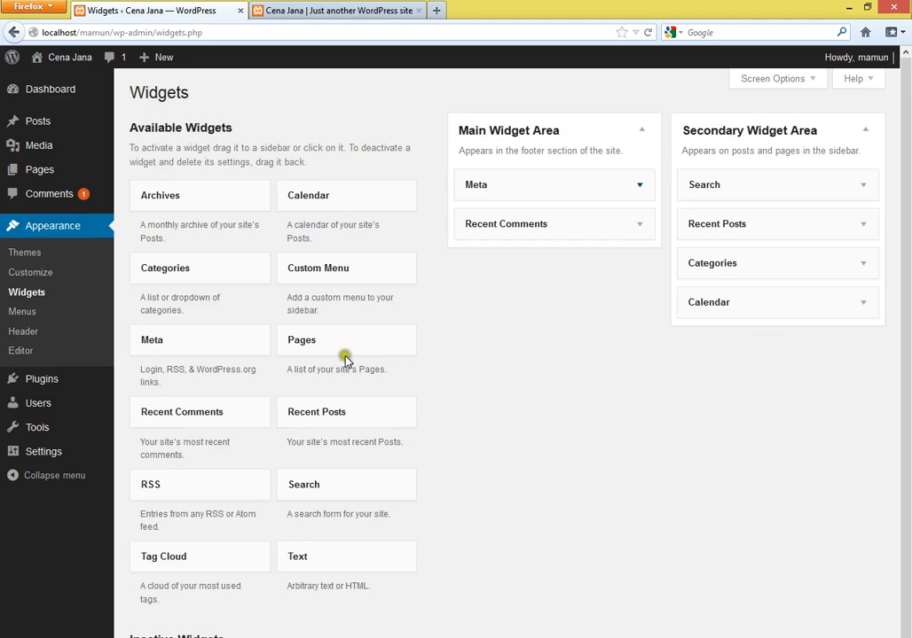
click(325, 9)
scroll(726, 393, up, 8)
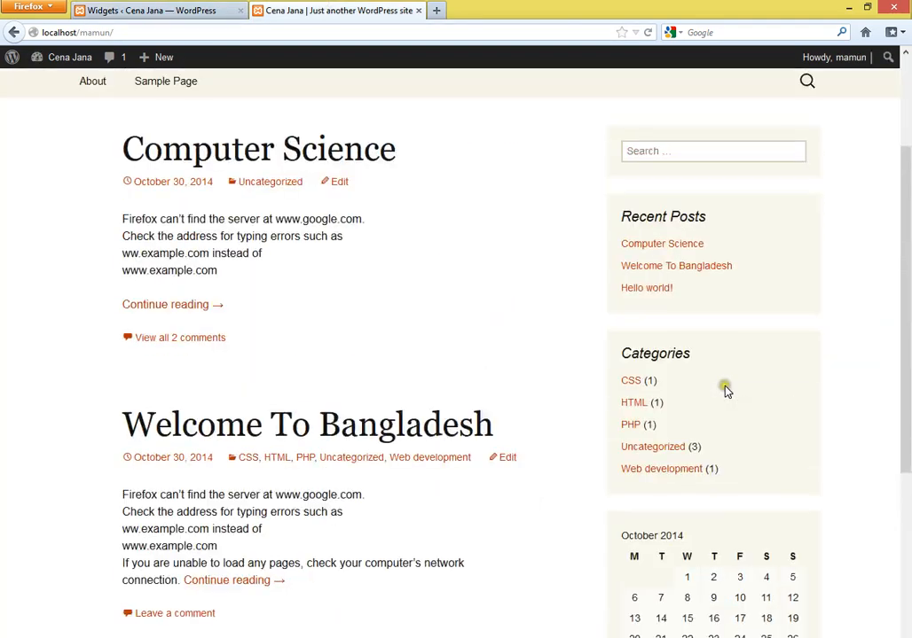
click(663, 156)
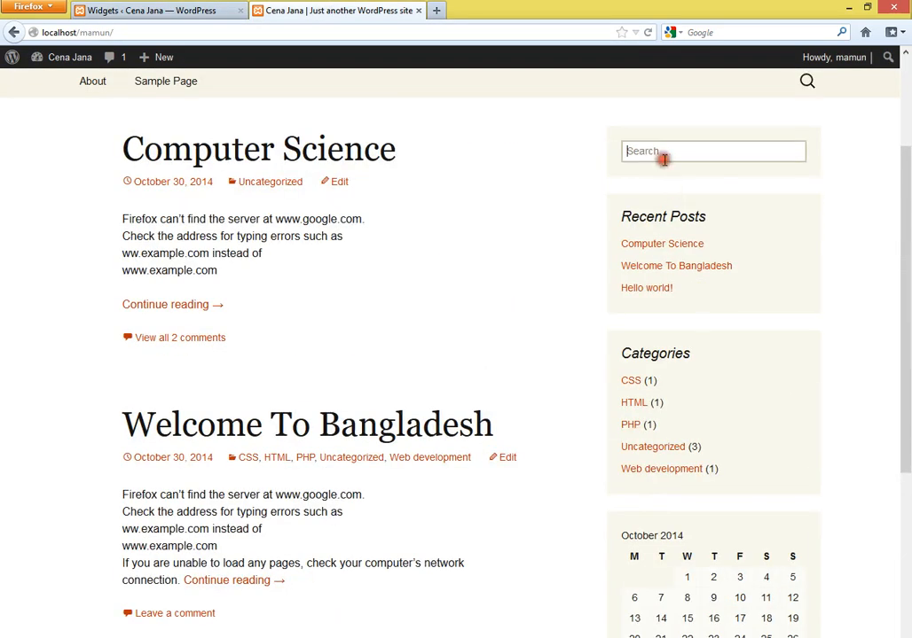
click(167, 12)
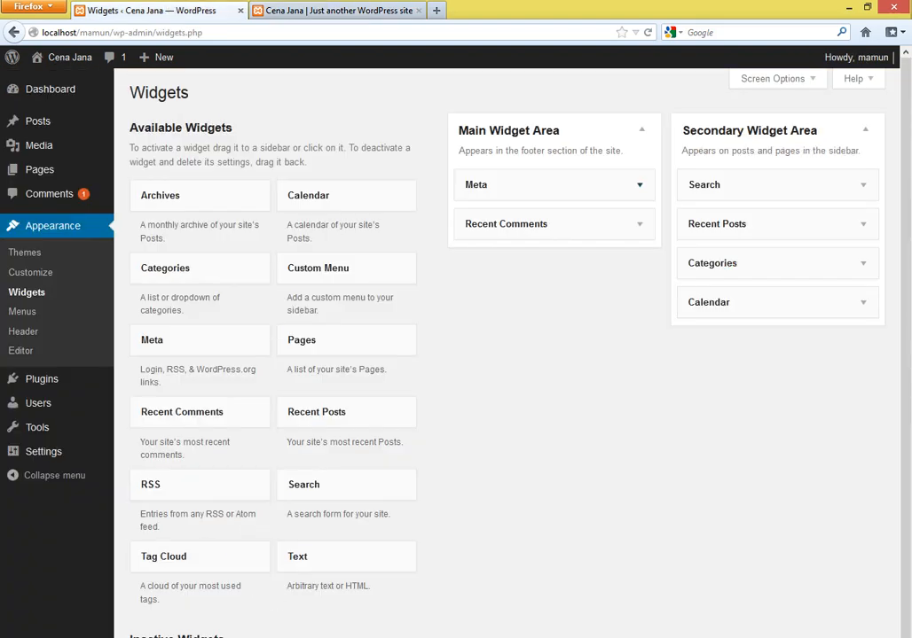